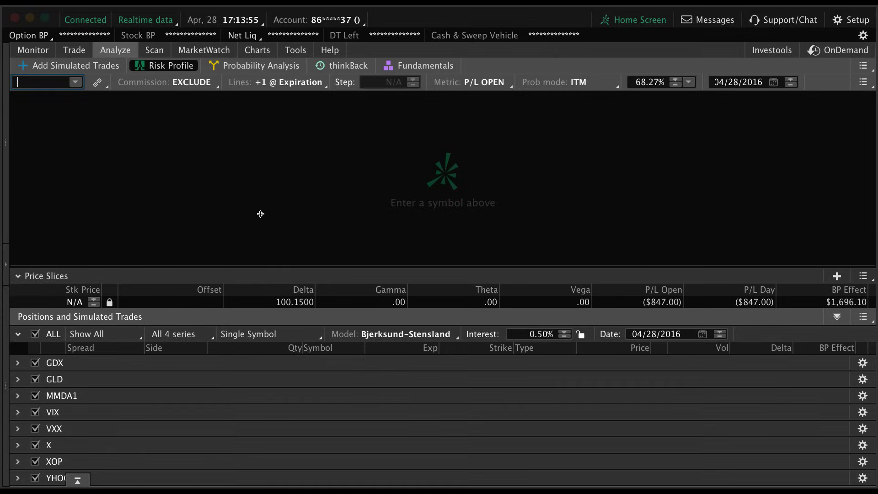
# - Load the TLT symbol on the Trade page to build the 17 JUN 16 iron condor
pyautogui.click(76, 51)
pyautogui.click(42, 81)
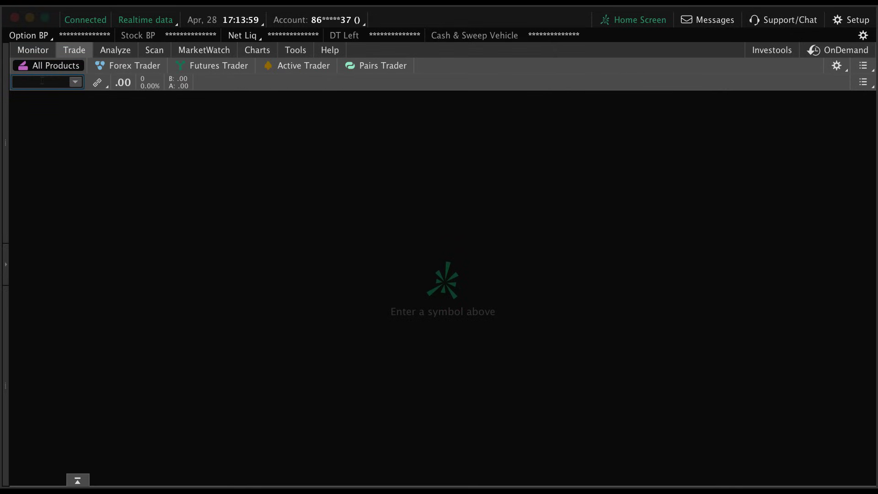
pyautogui.write('TLT')
pyautogui.press('Return')
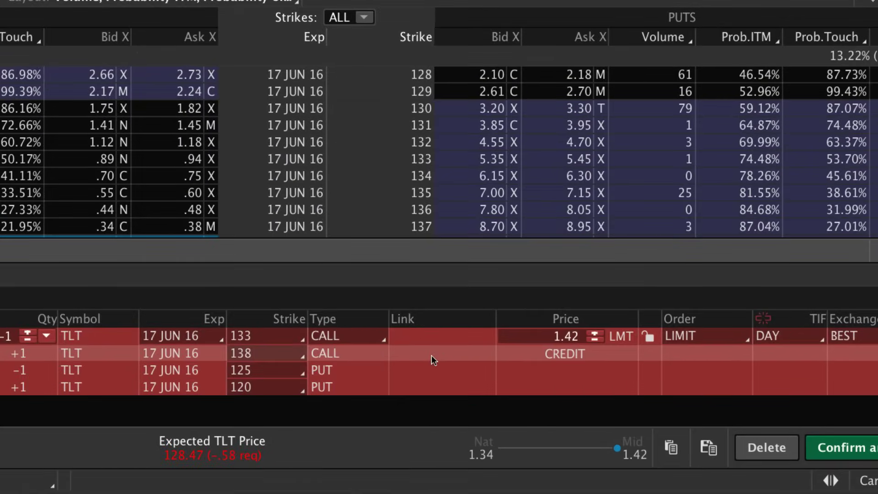
# - Analyze the TLT iron condor order in the Risk Profile
pyautogui.rightClick(446, 366)
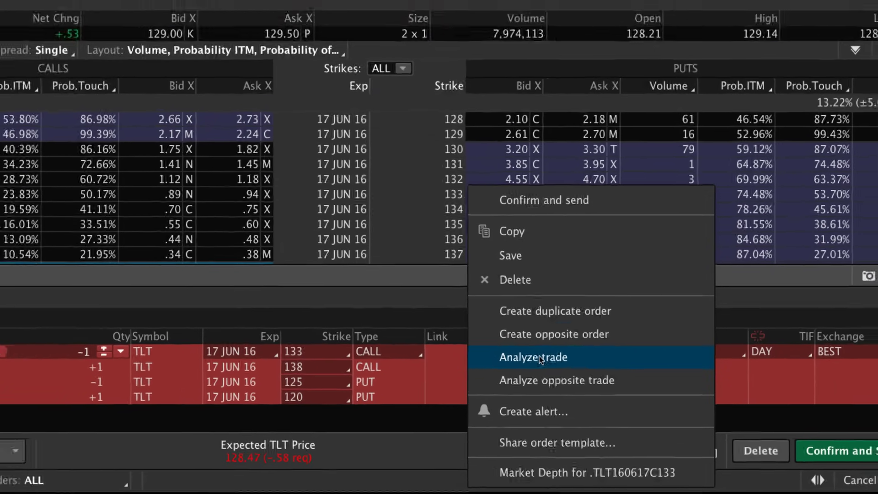
pyautogui.click(522, 342)
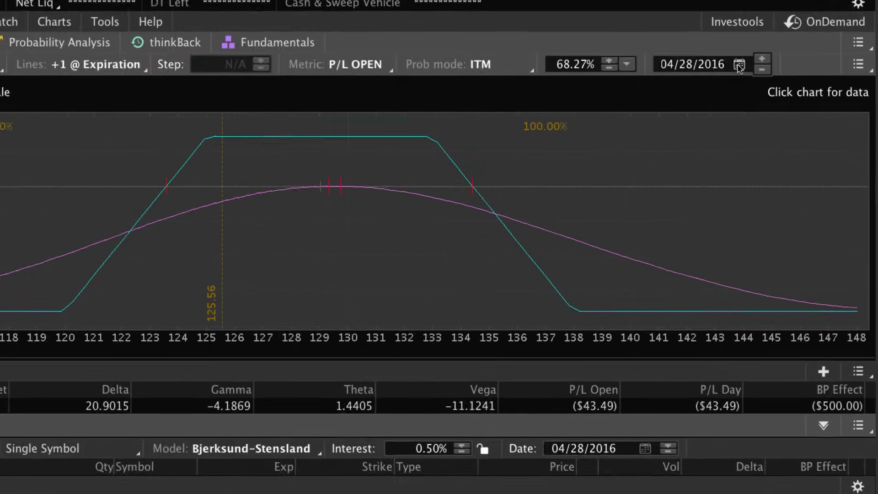
# - Set the risk graph's date to 06/18/2016 using the calendar
pyautogui.click(738, 64)
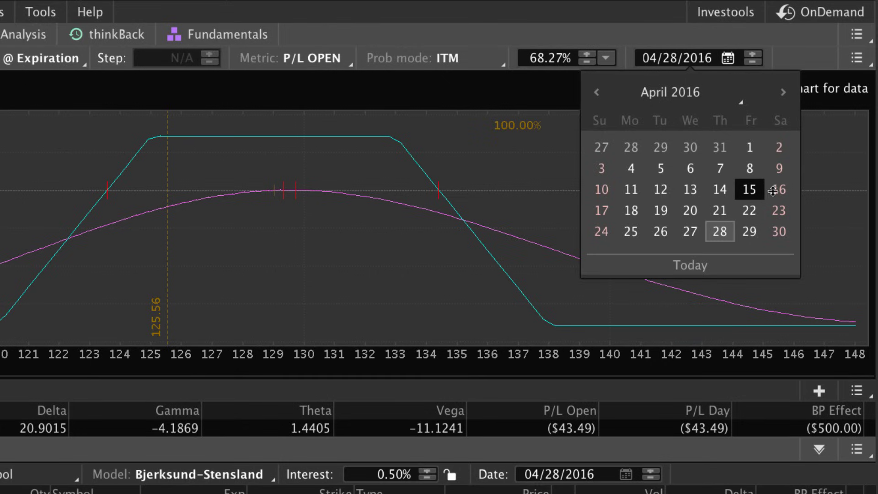
pyautogui.click(780, 93)
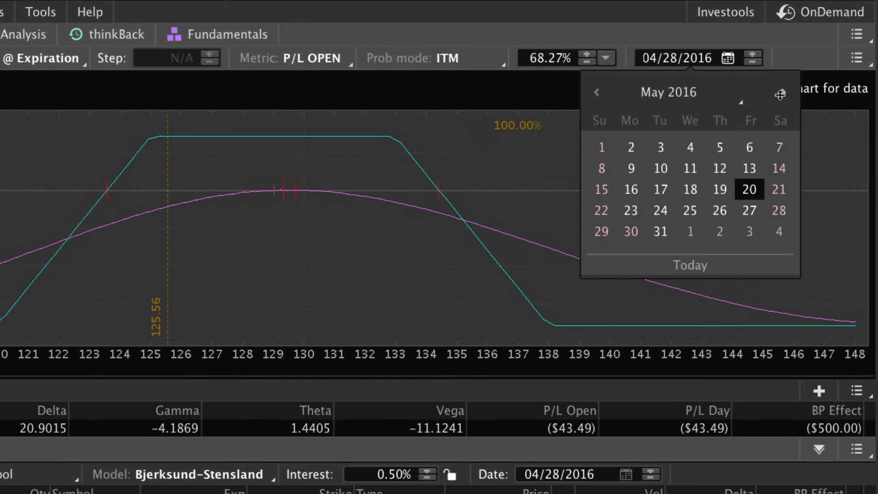
pyautogui.click(780, 94)
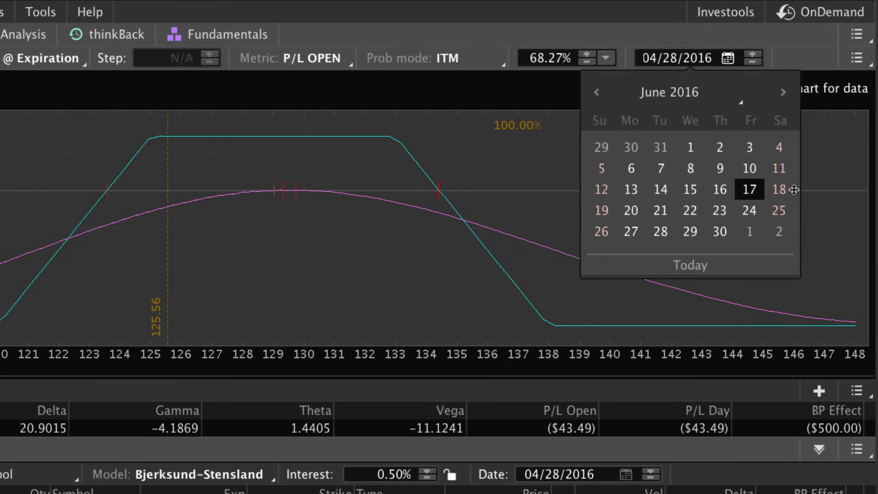
pyautogui.click(778, 190)
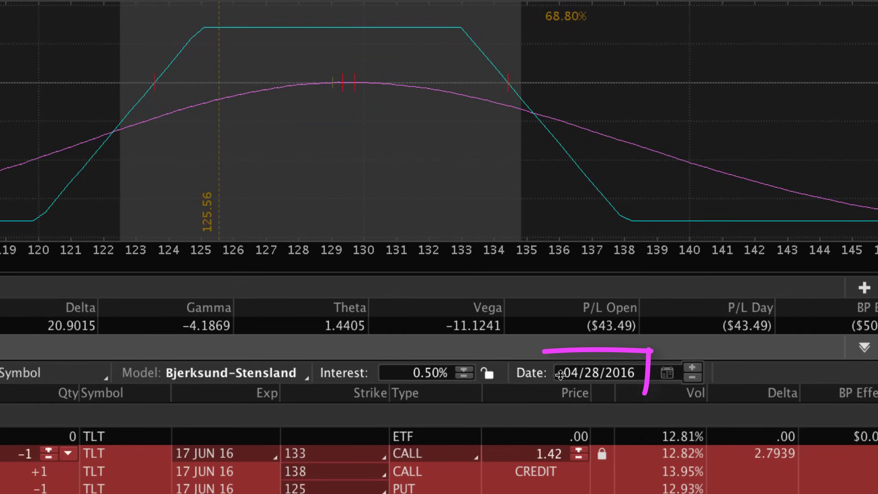
# - Advance the simulation date to 05/20/2016 and drag the price slice to TLT 129.04
pyautogui.click(692, 368)
pyautogui.click(693, 368)
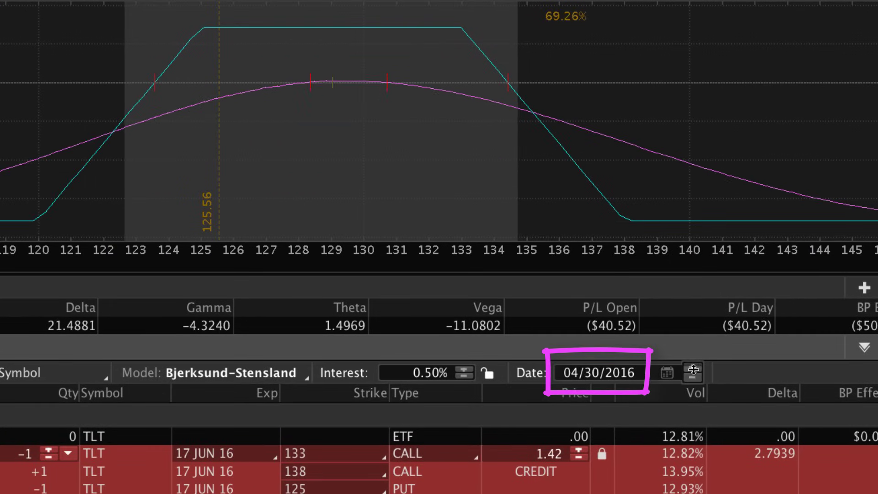
pyautogui.moveTo(693, 370); pyautogui.dragTo(693, 369)
pyautogui.click(693, 369)
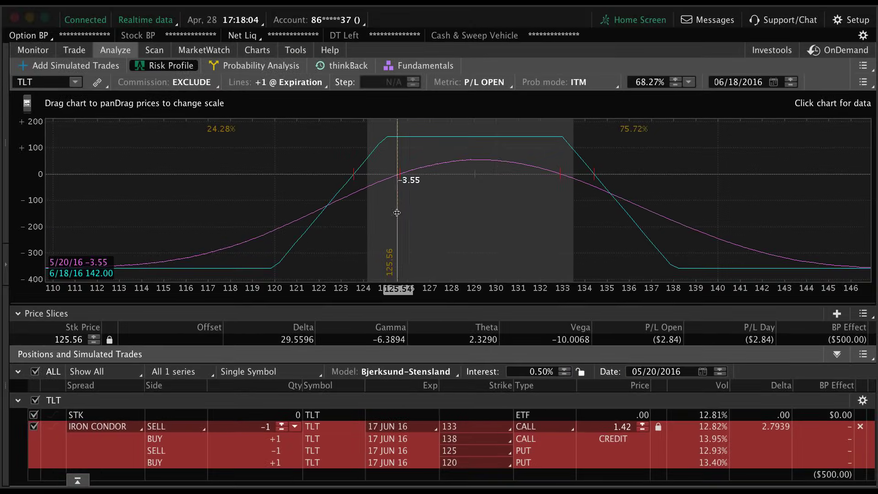
pyautogui.moveTo(397, 213); pyautogui.dragTo(444, 210)
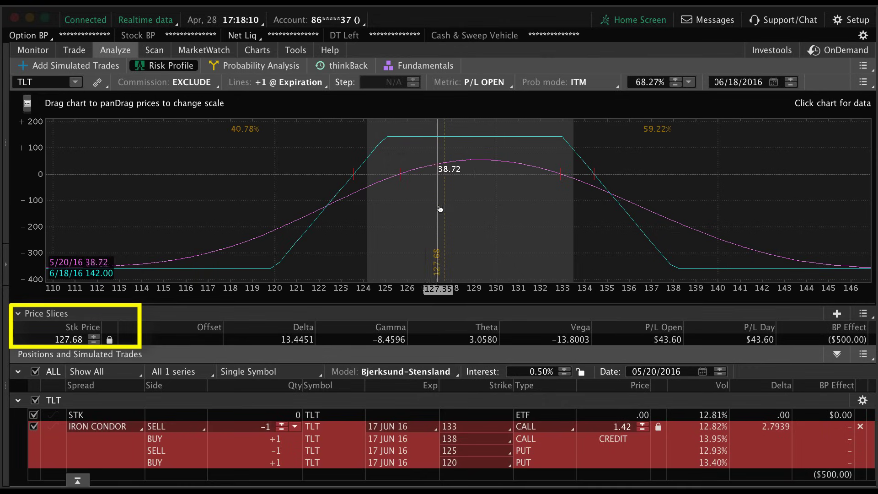
pyautogui.moveTo(444, 204); pyautogui.dragTo(475, 202)
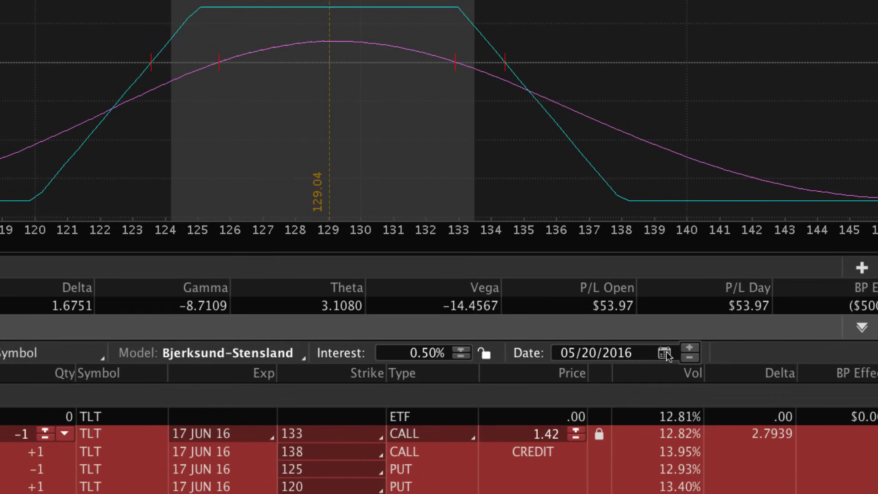
# - Reset the simulation date to 04/28/2016 in the Date calendar
pyautogui.click(664, 352)
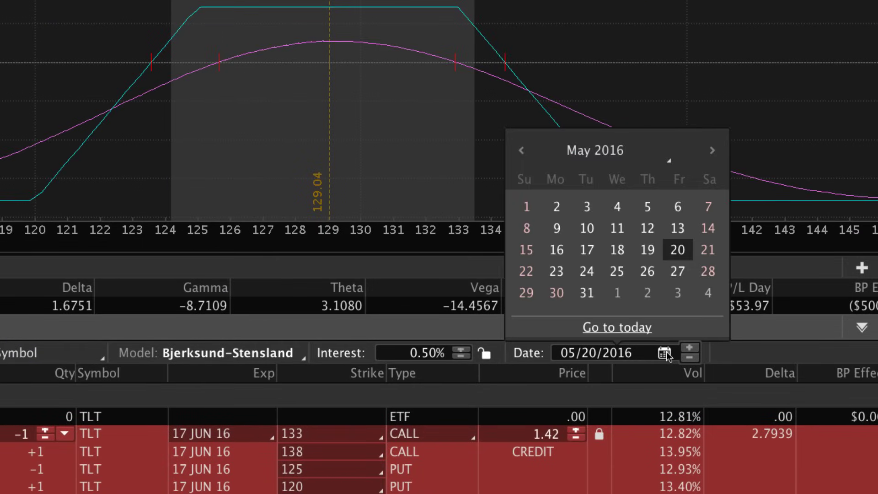
pyautogui.click(520, 151)
pyautogui.click(647, 293)
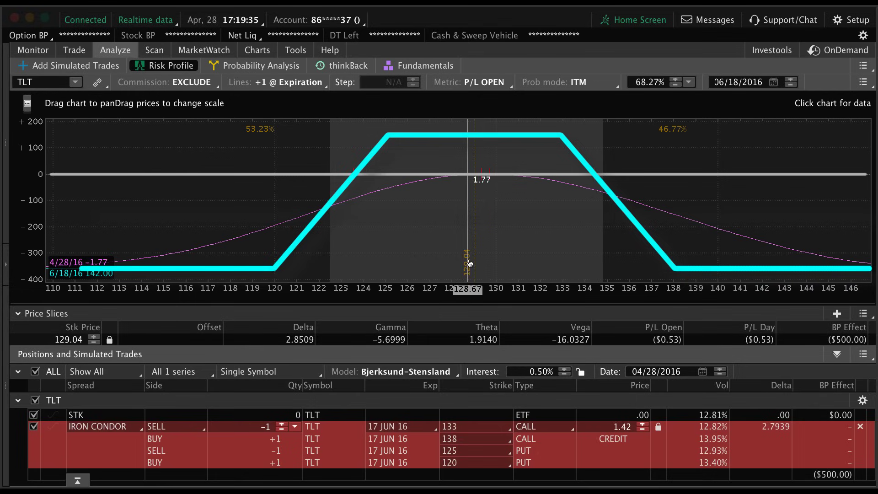
# - Place a slice near 128.98, then add 6/18/16 break-even slices at 123.58 and 134.43
pyautogui.click(473, 229)
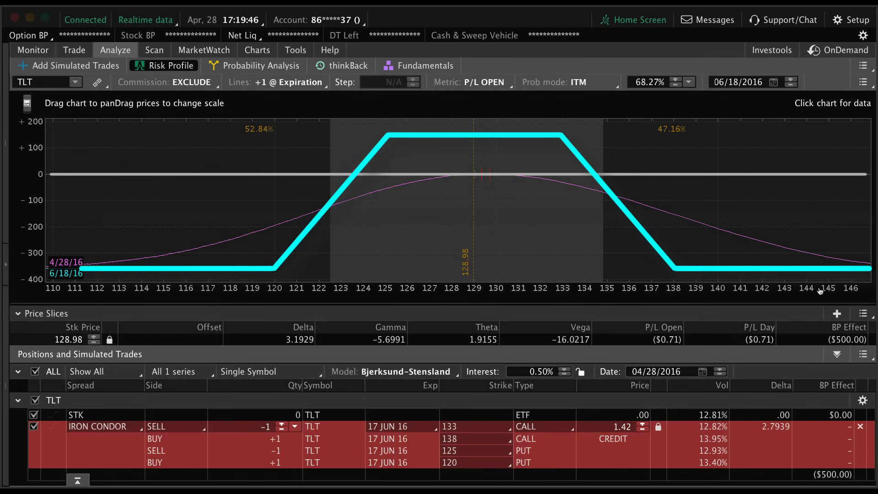
pyautogui.click(862, 313)
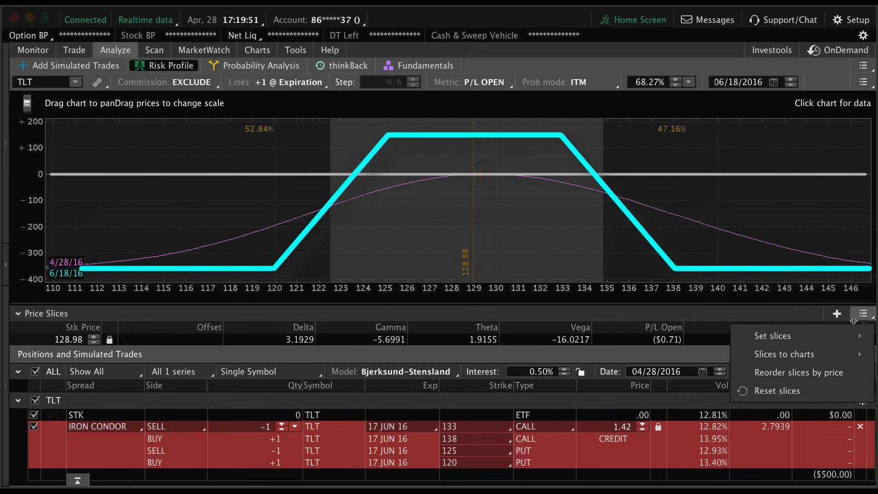
pyautogui.moveTo(773, 336)
pyautogui.moveTo(672, 319)
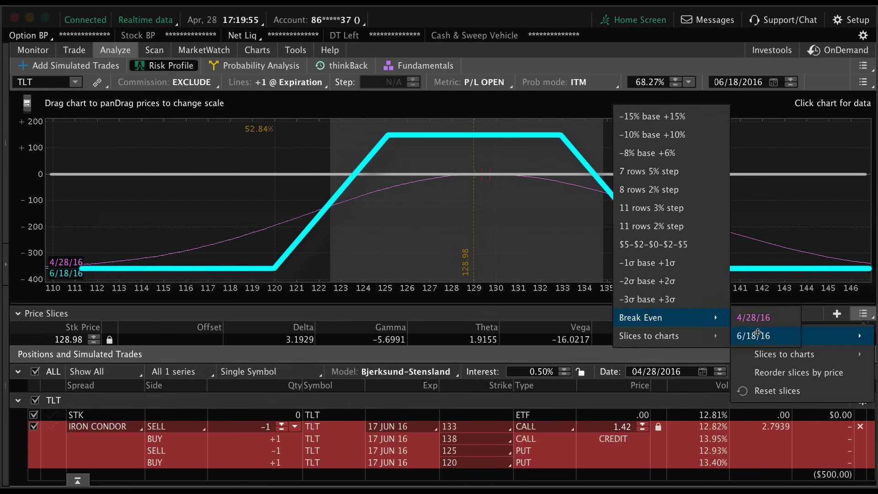
pyautogui.click(762, 335)
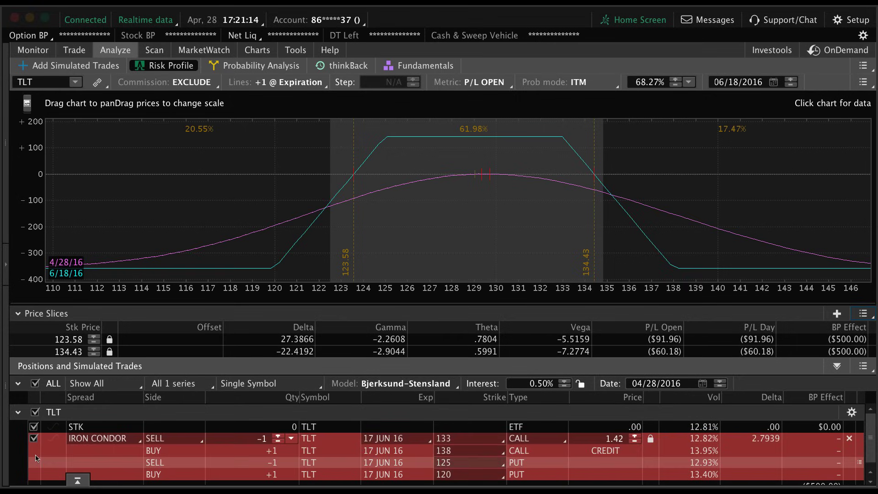
# - Toggle the IRON CONDOR trade off and on, then delete it from simulated trades
pyautogui.click(34, 438)
pyautogui.click(34, 438)
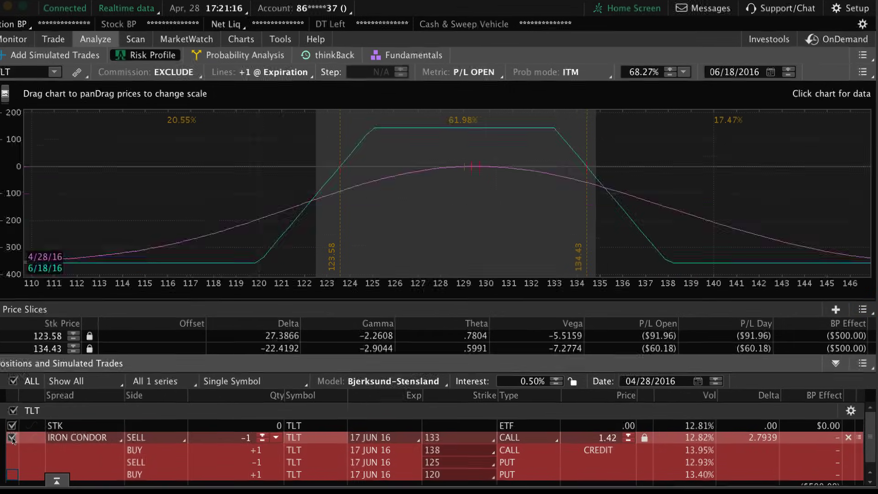
pyautogui.click(12, 438)
pyautogui.click(12, 438)
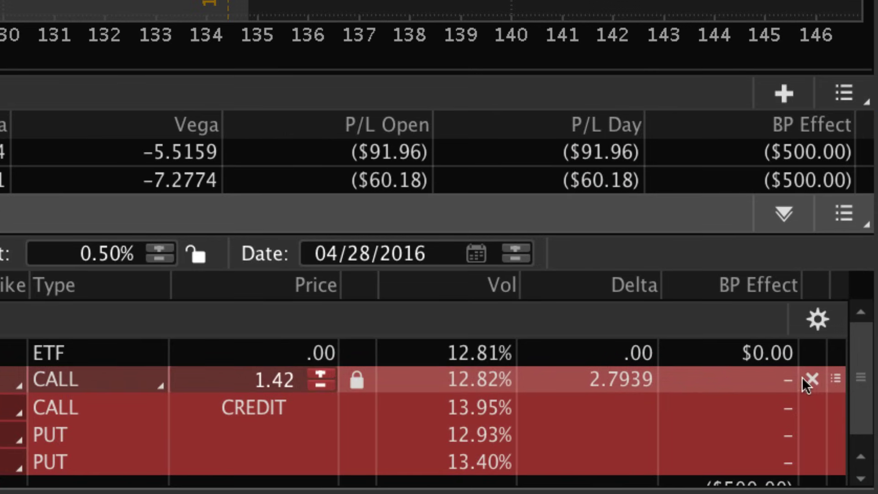
pyautogui.click(813, 378)
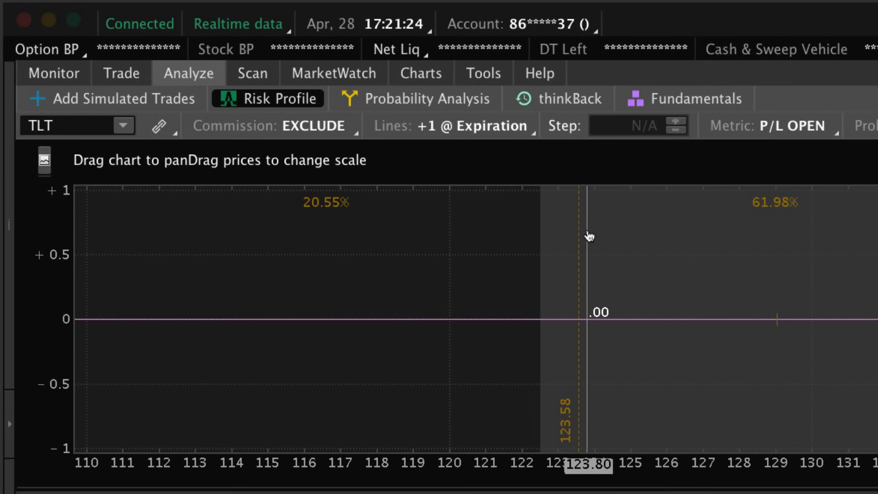
# - Add a long TLT 17 JUN 16 125 put simulated trade from the option chain
pyautogui.click(132, 99)
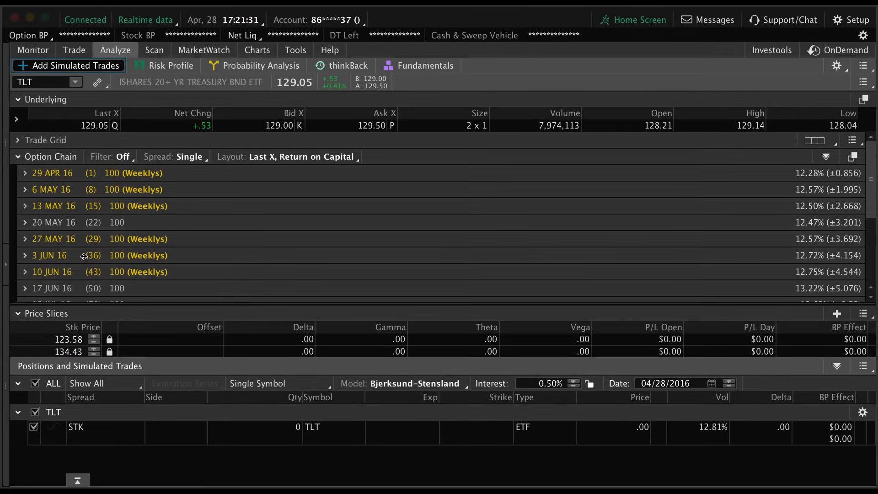
pyautogui.scroll(-2, 46, 228)
pyautogui.click(43, 256)
pyautogui.scroll(-15, 378, 233)
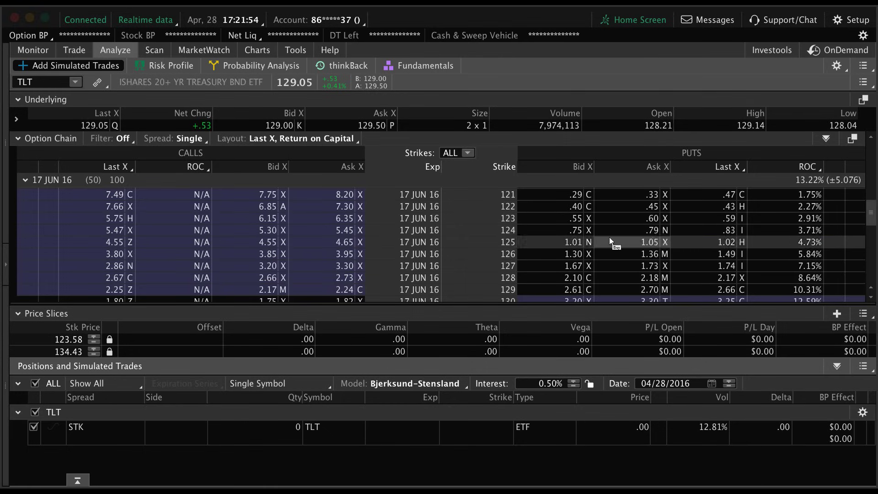
pyautogui.click(643, 242)
# - Turn it into a 1x2 back-ratio by selling two 123 puts
pyautogui.press('alt')
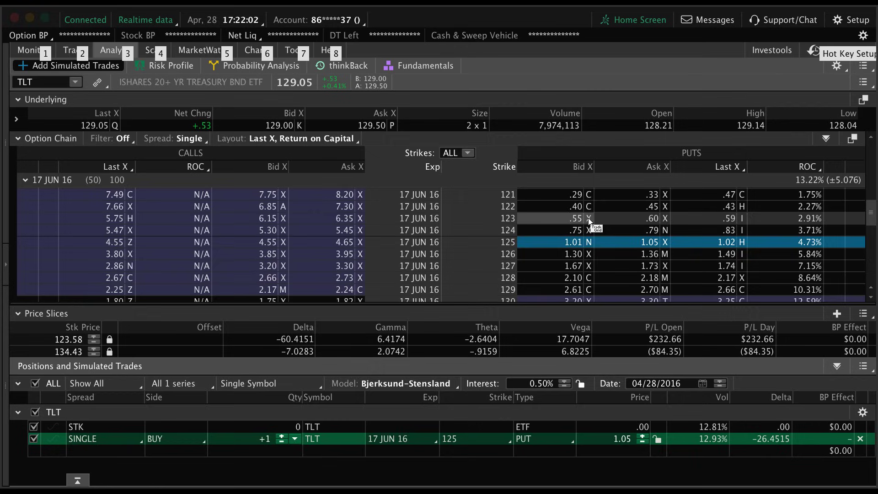
pyautogui.click(565, 219)
pyautogui.click(565, 218)
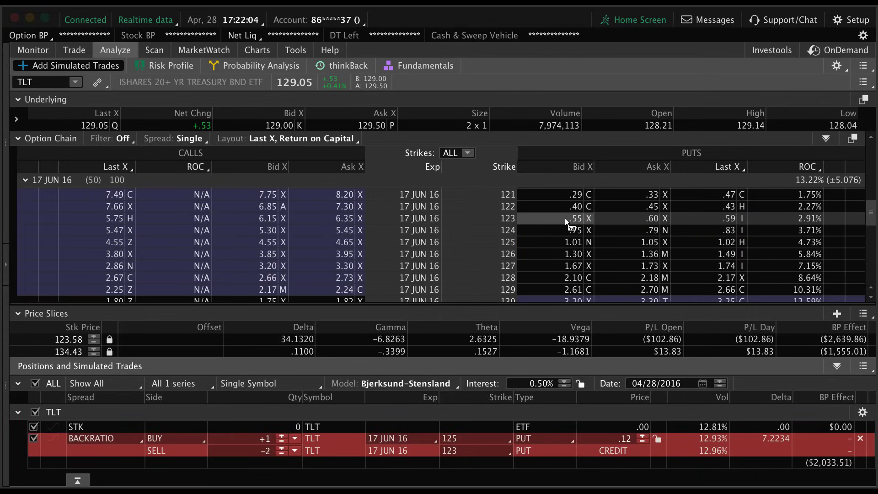
pyautogui.rightClick(626, 241)
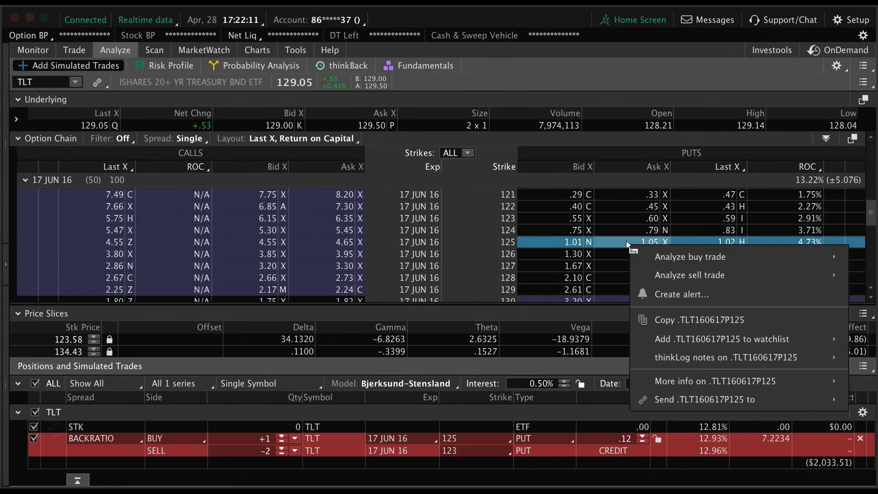
pyautogui.moveTo(679, 275)
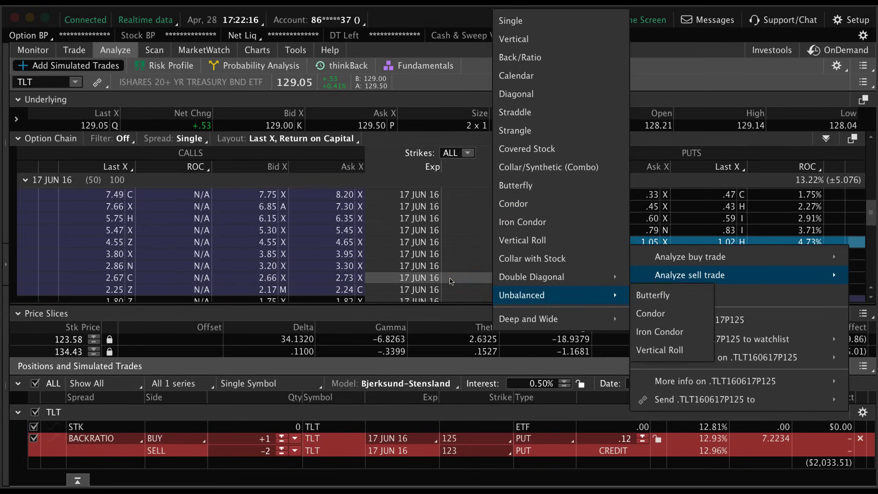
pyautogui.press('Escape')
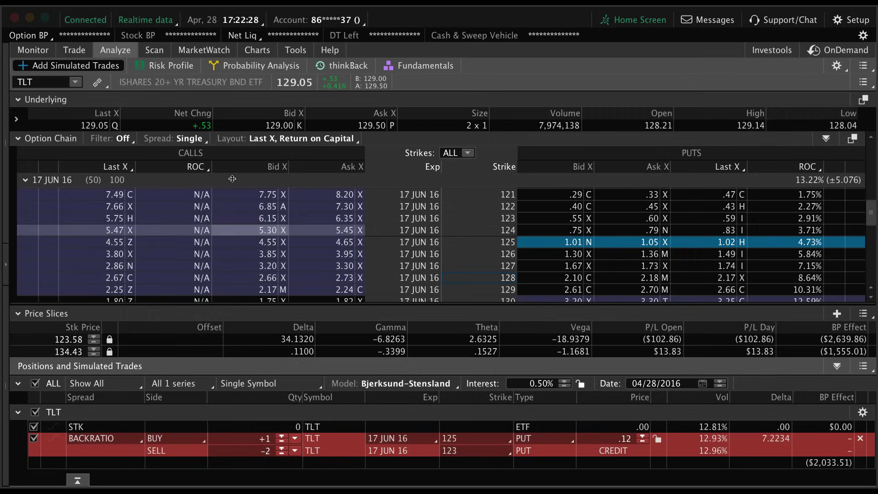
# - Show the put back-ratio's Risk Profile and rescale the price axis to roughly 118–141
pyautogui.click(161, 66)
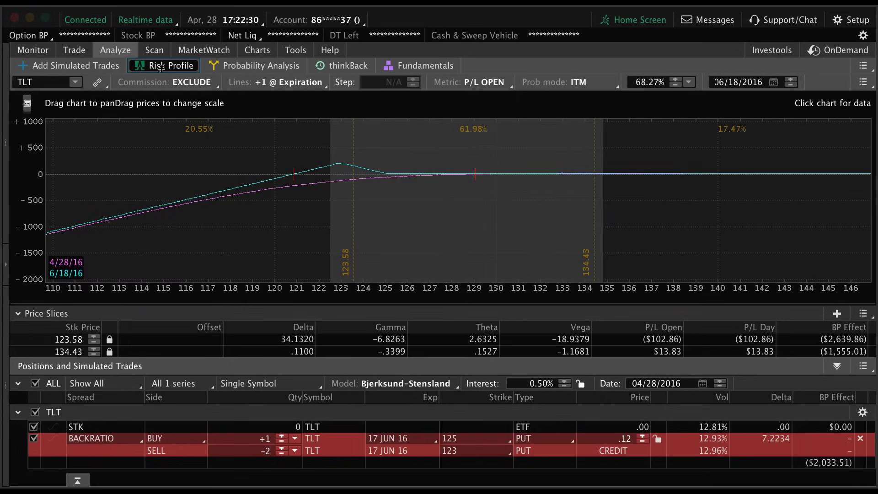
pyautogui.moveTo(357, 284); pyautogui.dragTo(123, 259)
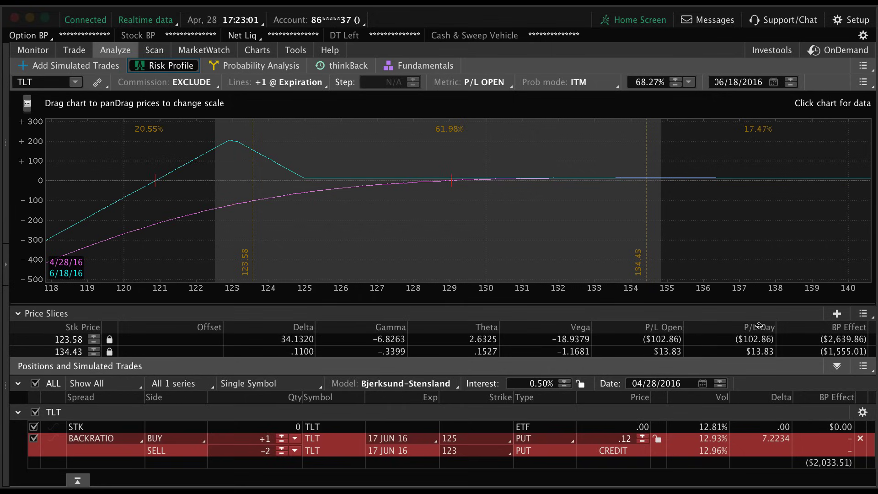
# - Set the price slice to the 6/18/16 break-even at 120.88
pyautogui.click(863, 313)
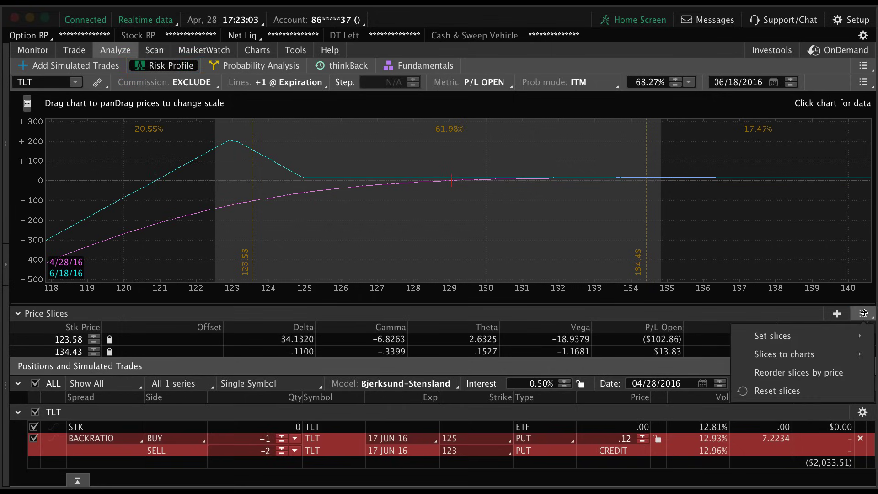
pyautogui.moveTo(837, 336)
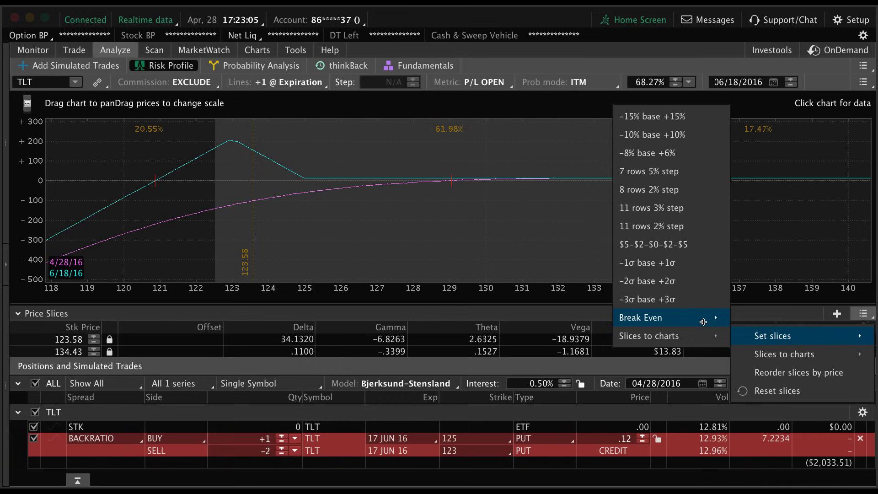
pyautogui.moveTo(703, 321)
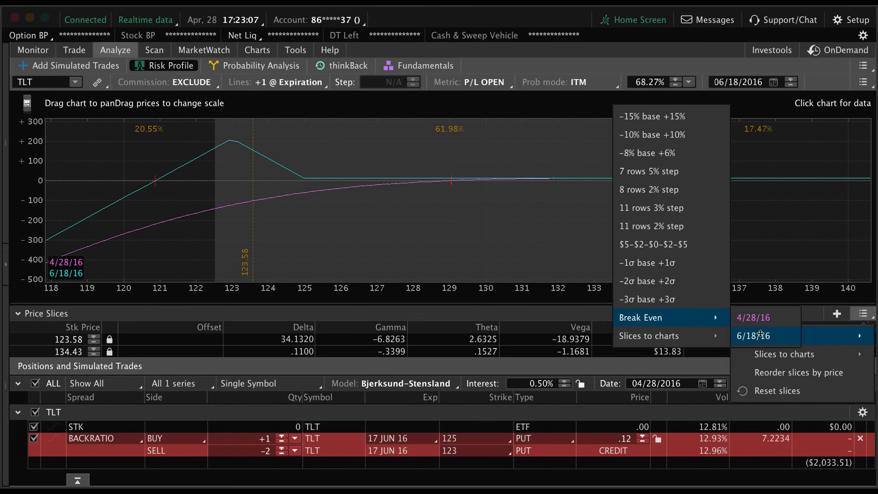
pyautogui.click(761, 335)
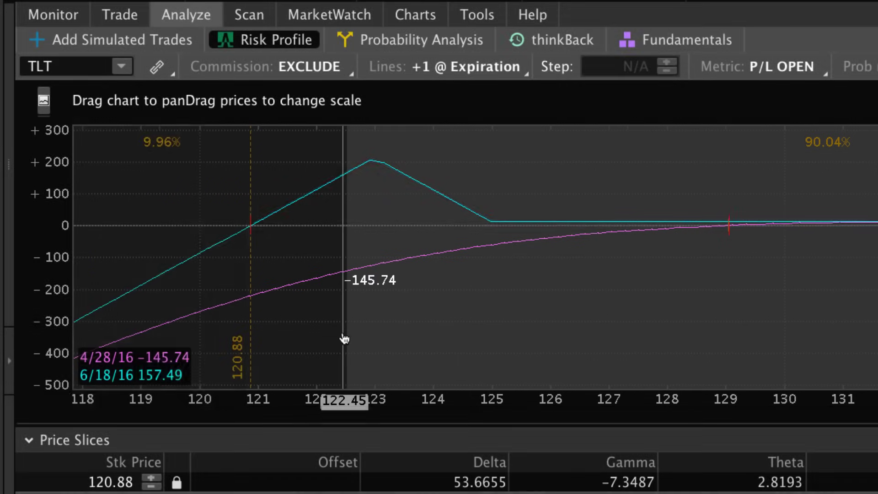
# - Pan the risk chart down to low TLT prices and back, then read the P/L near 123
pyautogui.hscroll(-10, 345, 338)
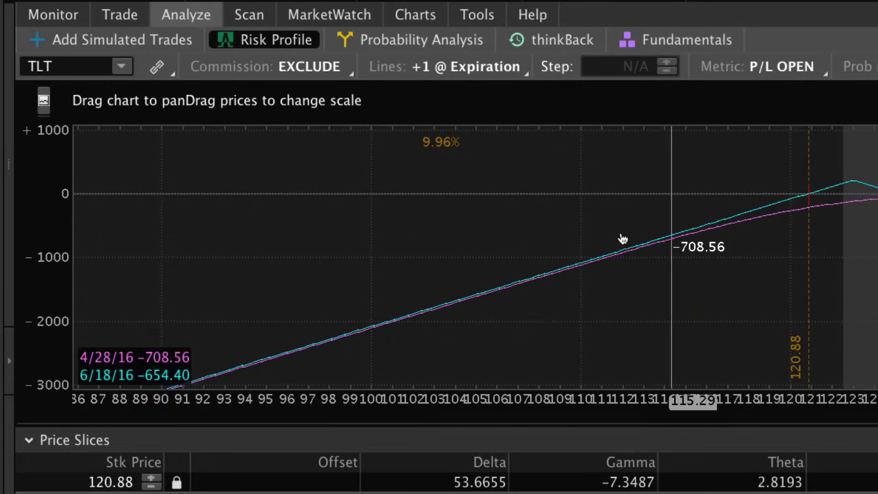
pyautogui.moveTo(202, 268); pyautogui.dragTo(588, 264)
pyautogui.moveTo(739, 242); pyautogui.dragTo(165, 290)
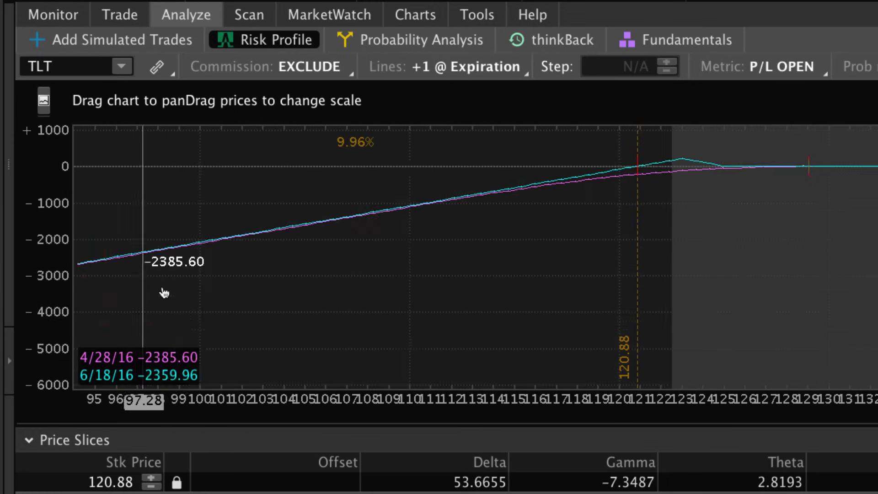
pyautogui.click(681, 360)
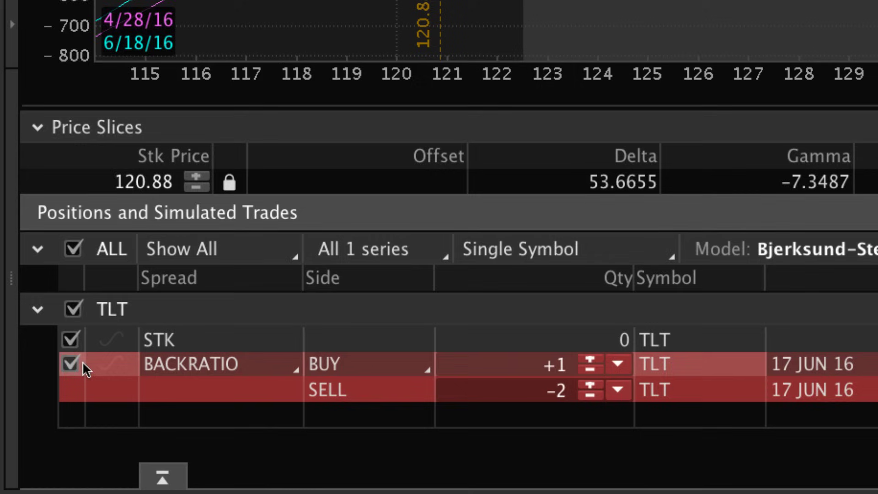
pyautogui.click(47, 402)
pyautogui.click(70, 362)
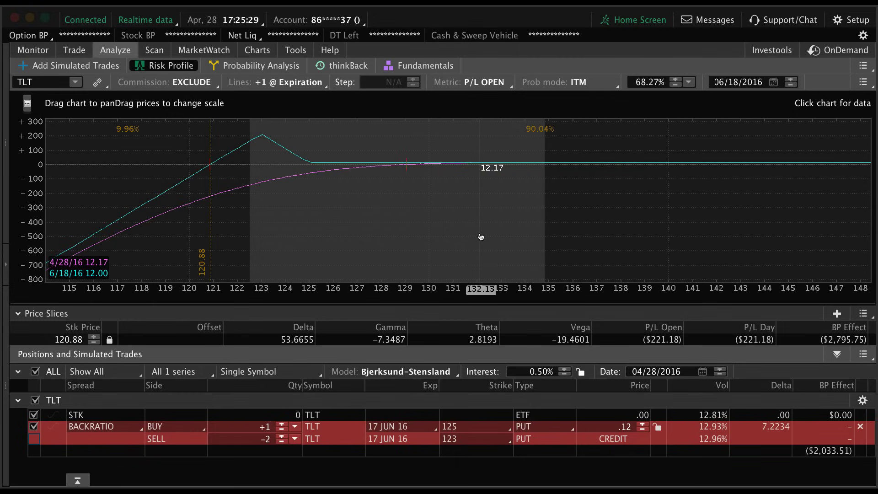
pyautogui.moveTo(481, 237); pyautogui.dragTo(452, 245)
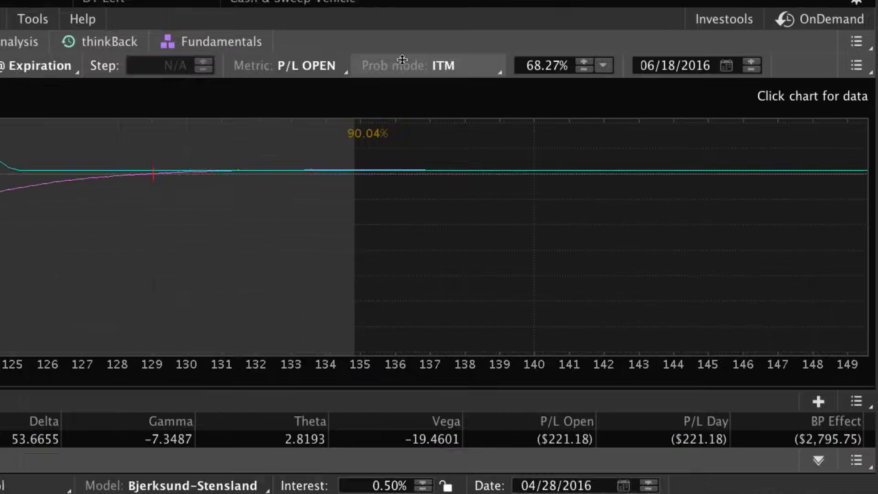
# - Keep ITM probabilities and the June 18 analysis date, and move the price slice to TLT 129.13
pyautogui.click(598, 82)
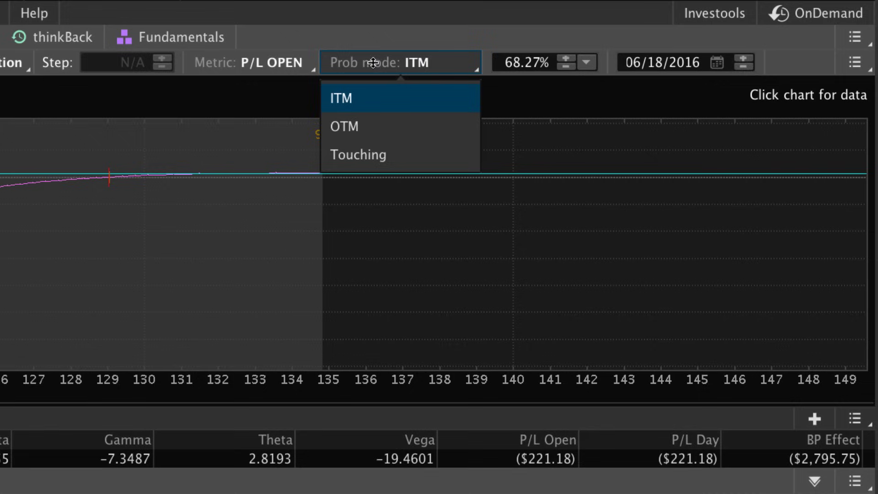
pyautogui.click(365, 97)
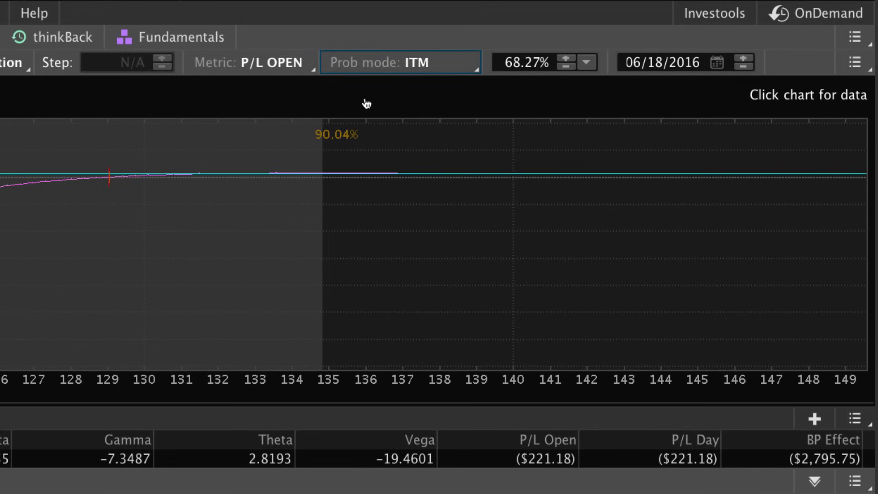
pyautogui.press('Tab')
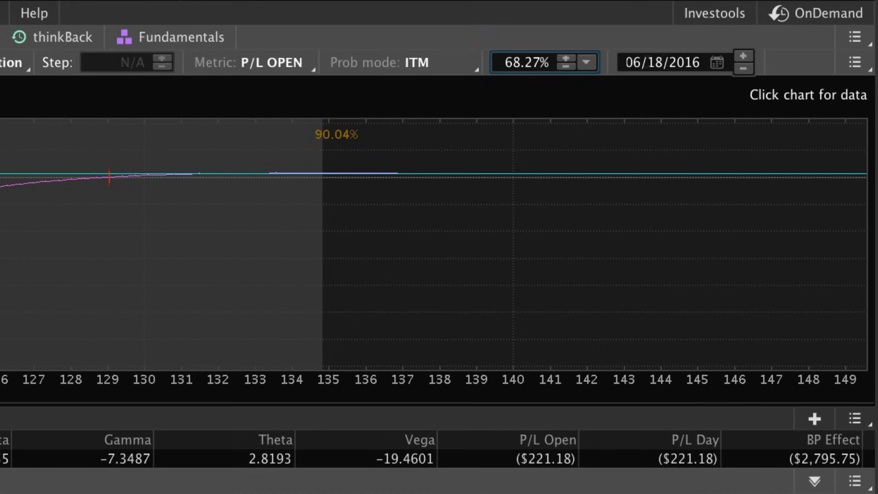
pyautogui.click(717, 63)
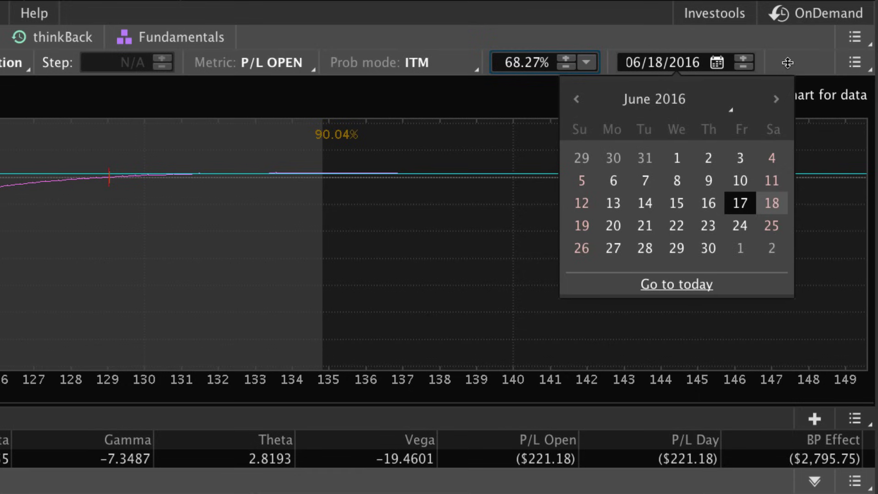
pyautogui.click(129, 249)
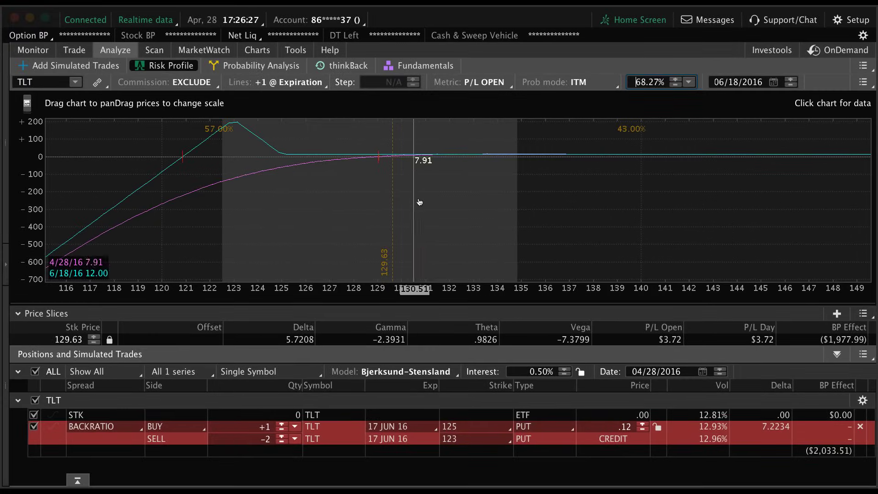
pyautogui.moveTo(506, 202); pyautogui.dragTo(352, 206)
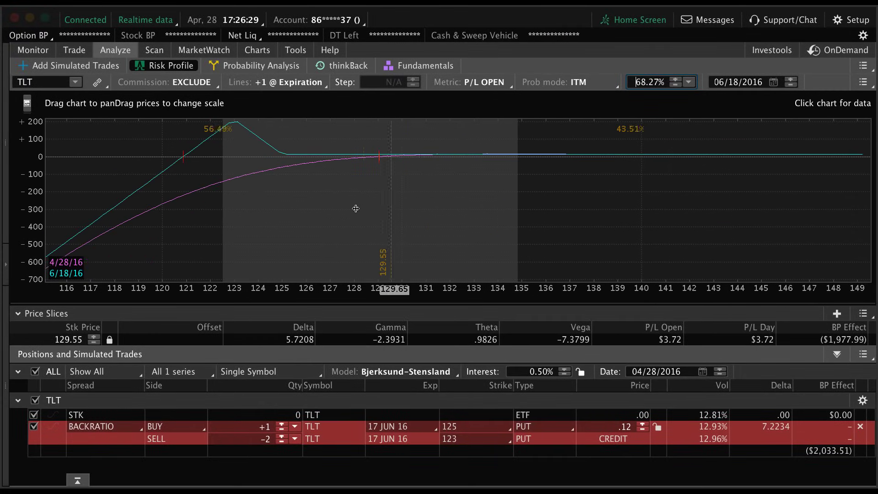
# - Set the price slice to the 6/18/16 break-even at 120.87, showing 90.07% probability above
pyautogui.click(863, 313)
pyautogui.moveTo(814, 339)
pyautogui.moveTo(654, 319)
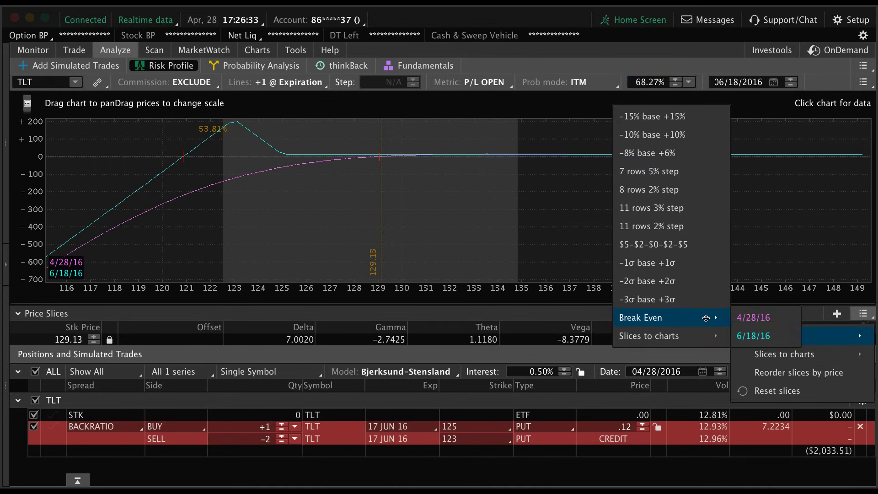
pyautogui.click(757, 331)
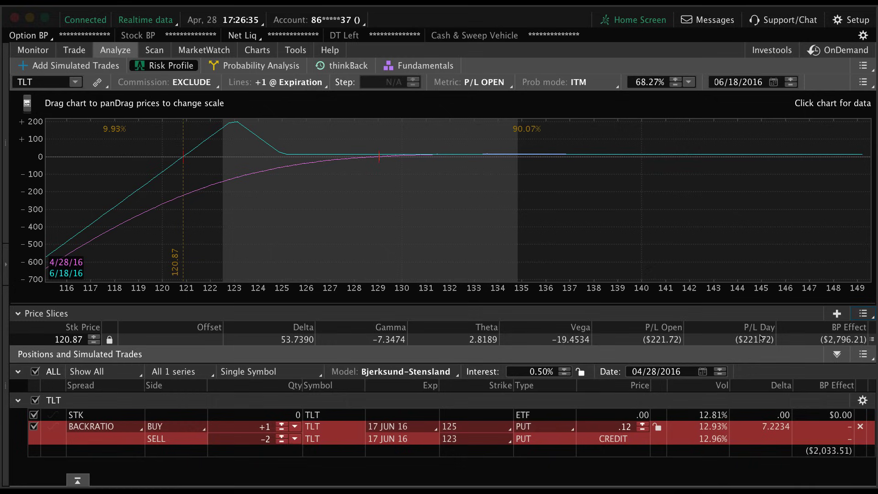